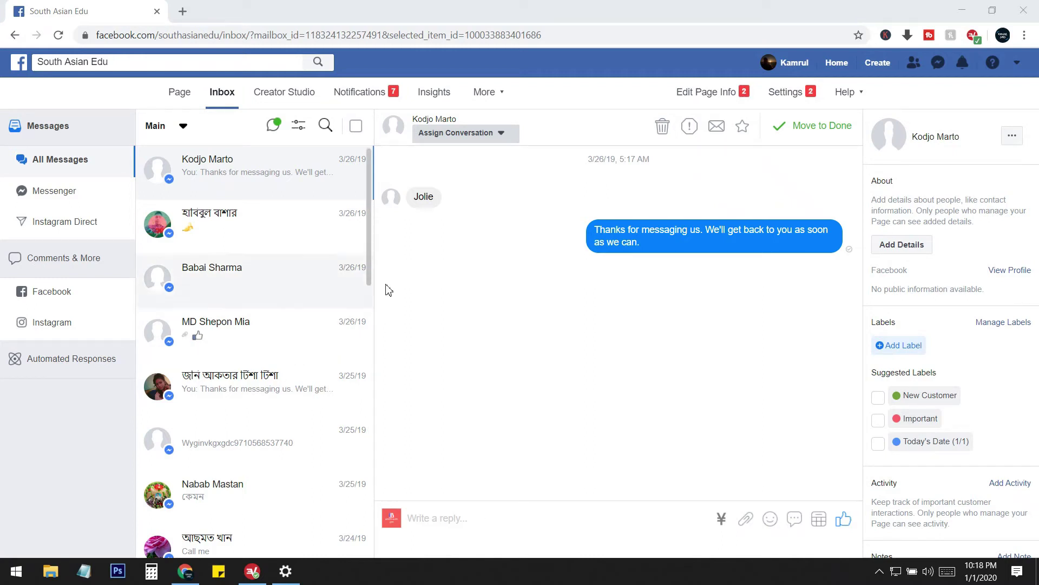
- Permanently delete the top conversation in the Page inbox using its trash icon
scroll(291, 368, down, 8)
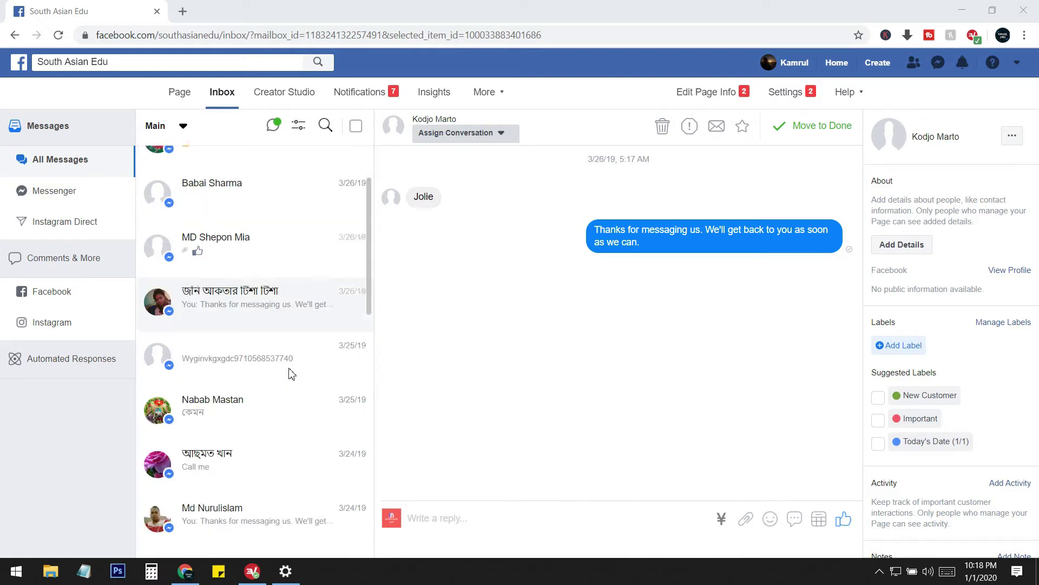
scroll(291, 371, up, 6)
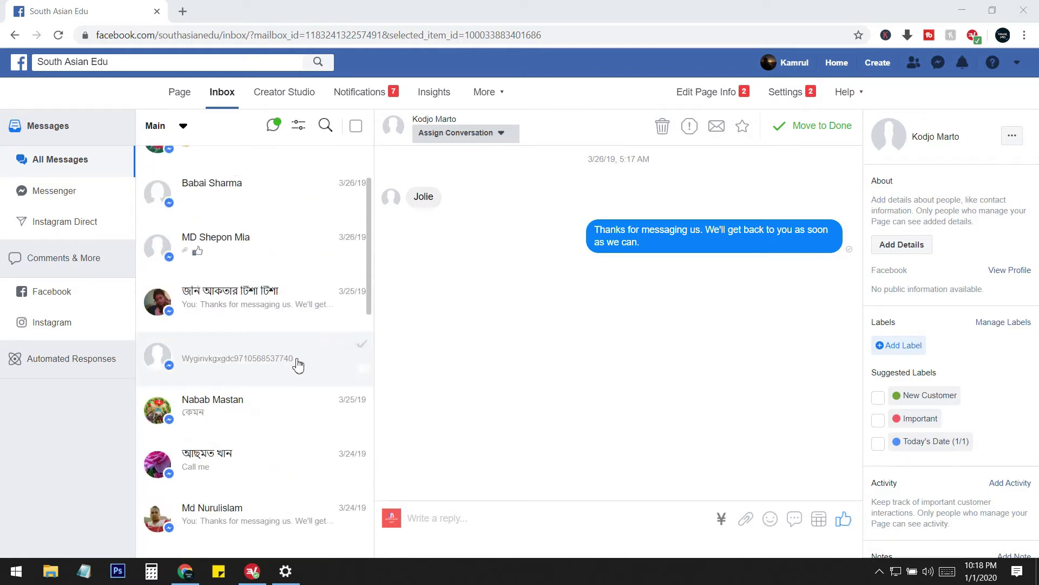
scroll(300, 340, up, 2)
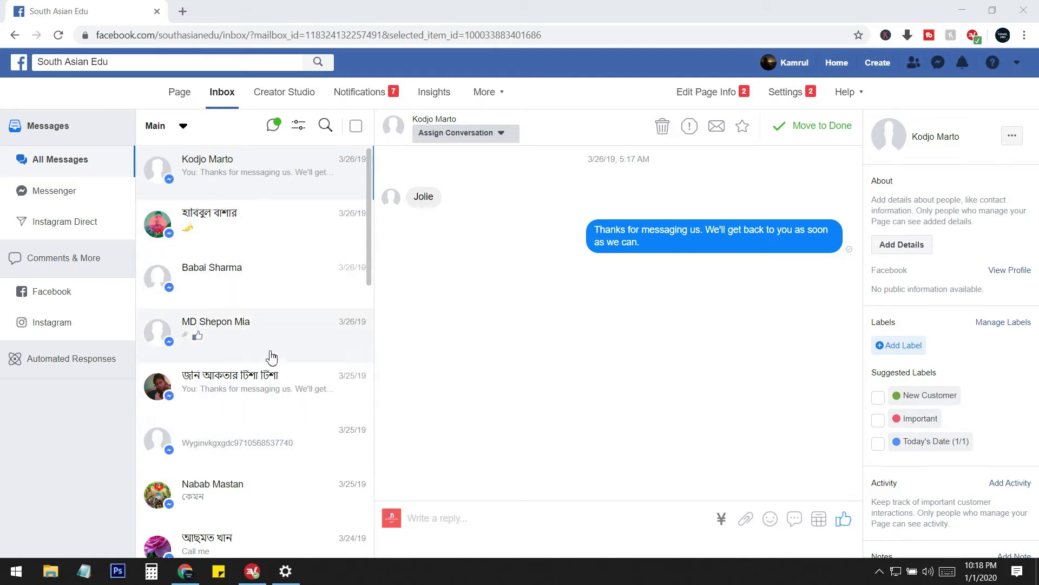
scroll(272, 368, down, 8)
scroll(272, 374, down, 5)
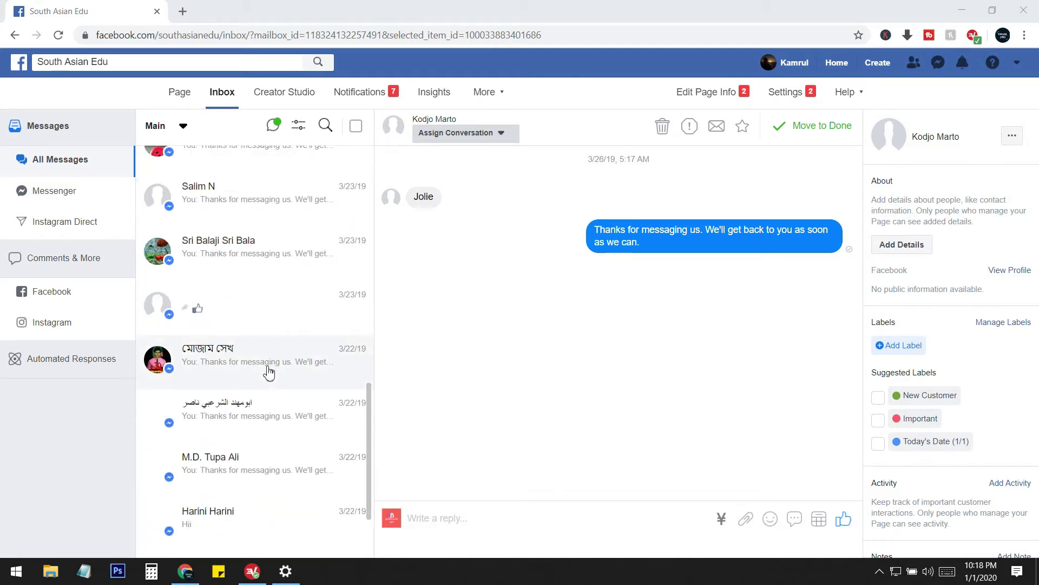
scroll(291, 269, up, 12)
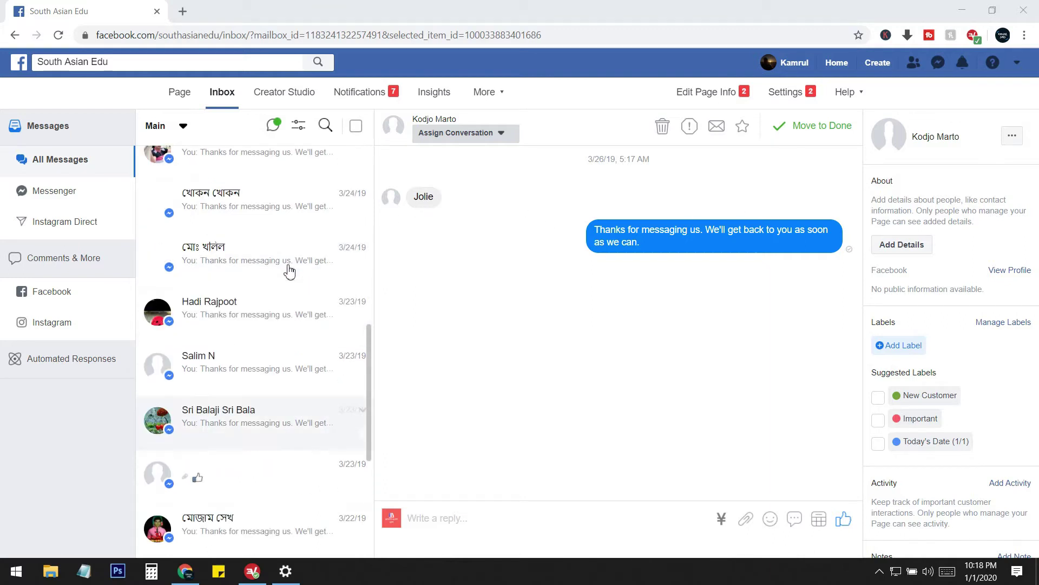
click(278, 179)
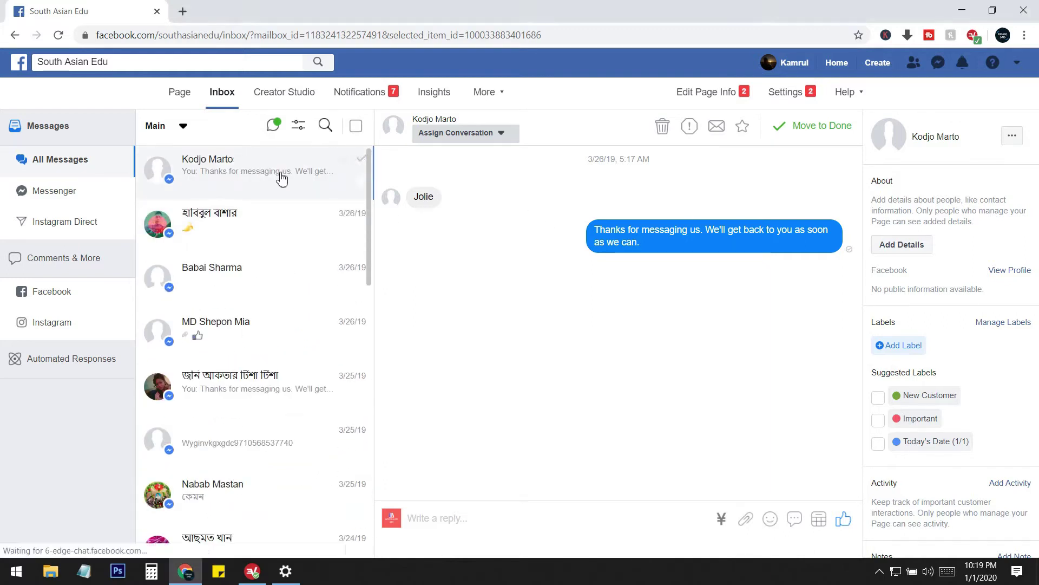
click(663, 129)
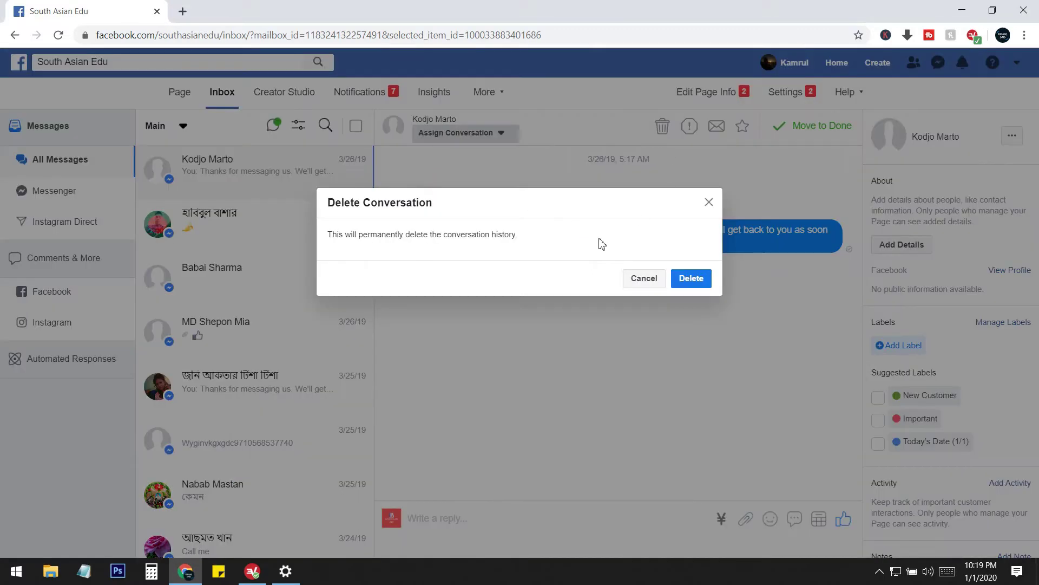
click(695, 277)
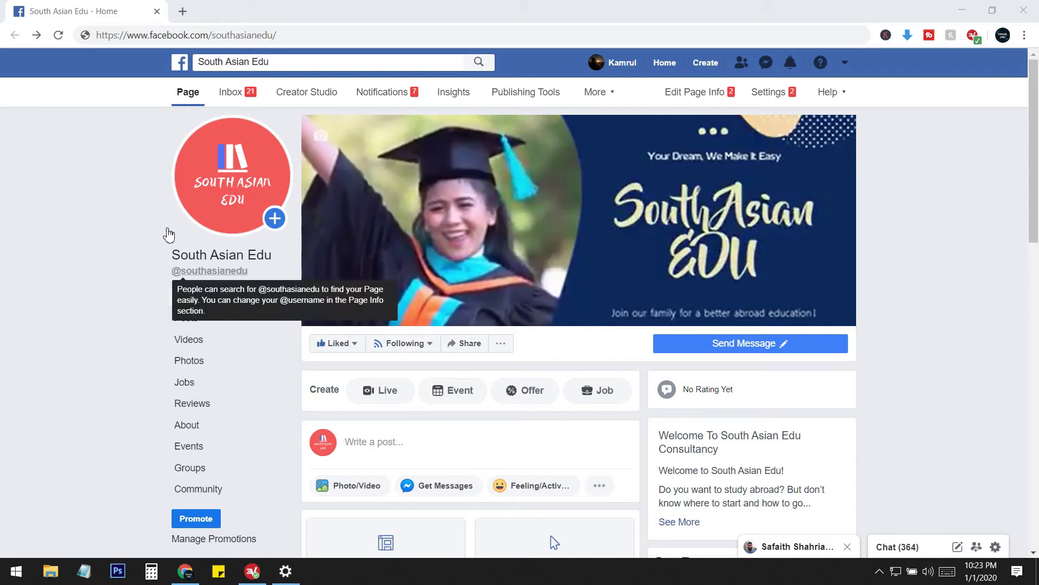
- Go back to the Inbox and cut the address down to facebook.com/southasianedu/
click(231, 96)
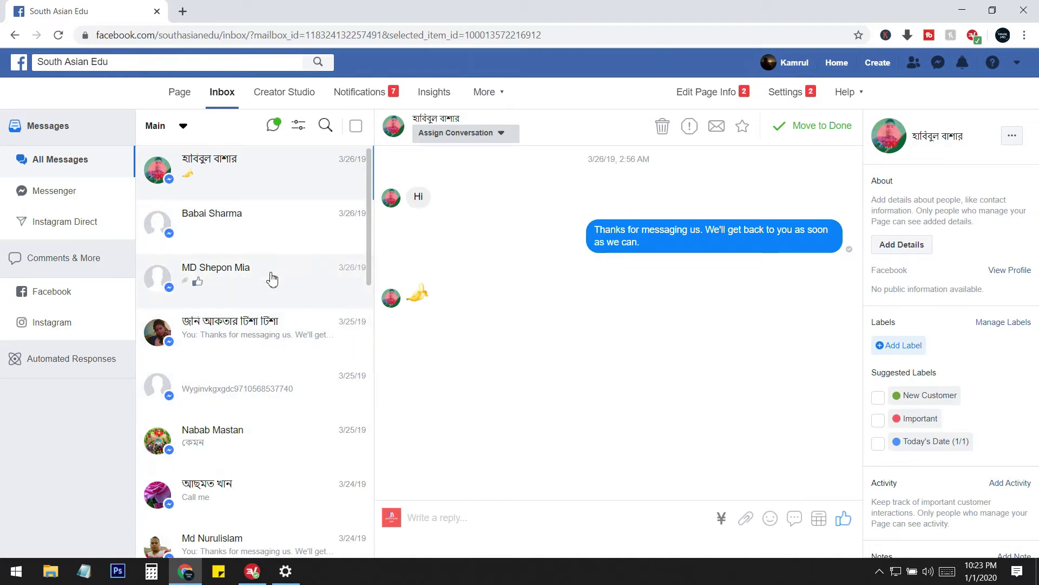
drag(226, 39, 598, 89)
key(BackSpace)
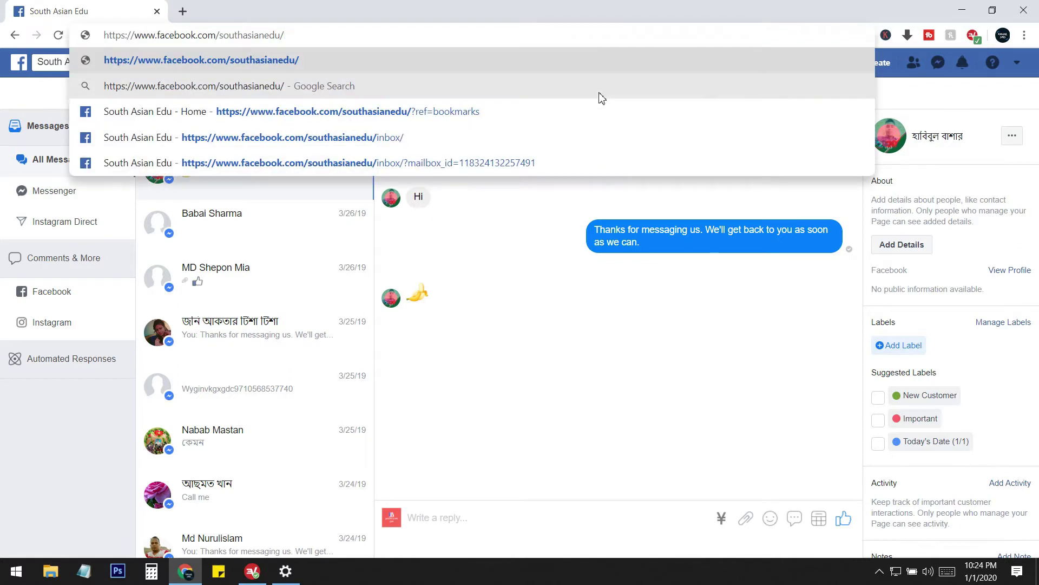
- Change www to m in the address to load the mobile Page
double_click(148, 36)
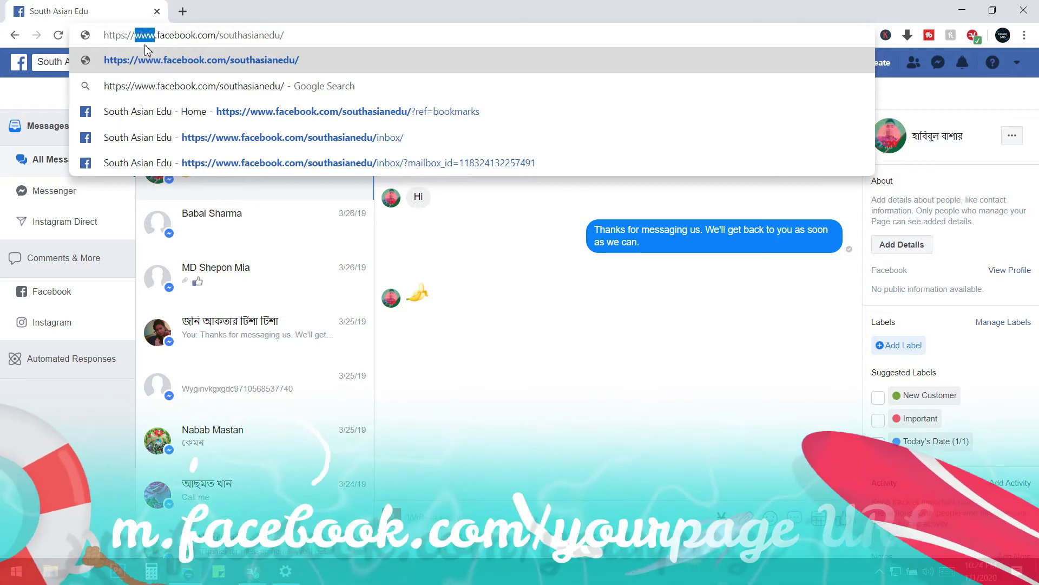
text(m)
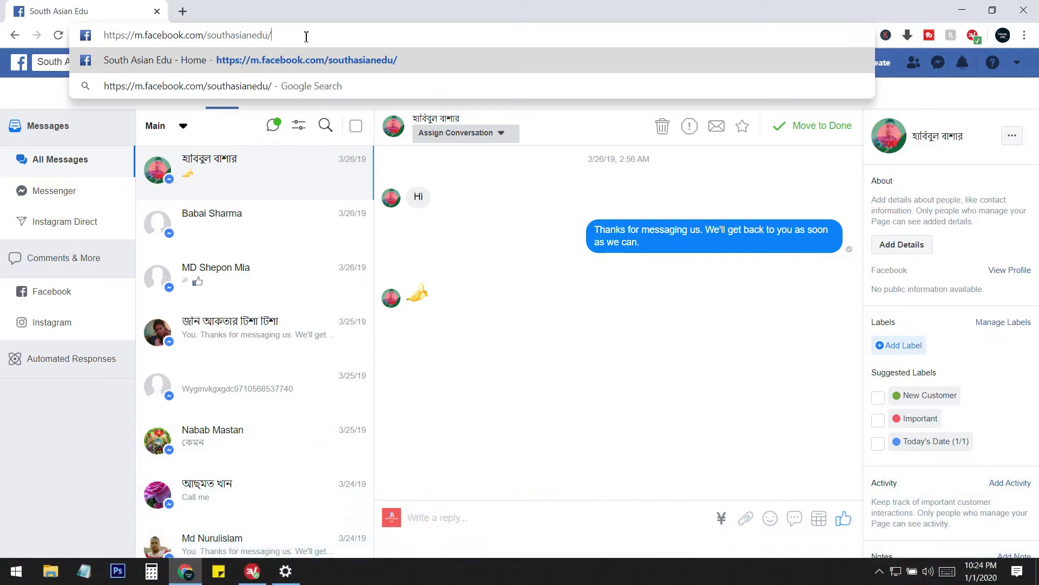
key(Return)
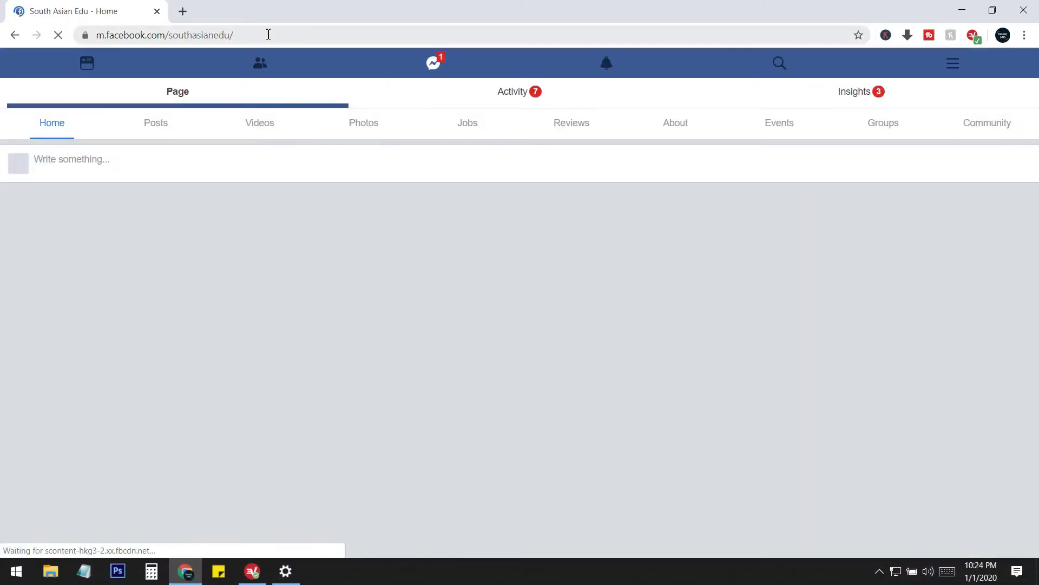
- Open the Activity tab on the mobile South Asian Edu Page
scroll(580, 283, down, 5)
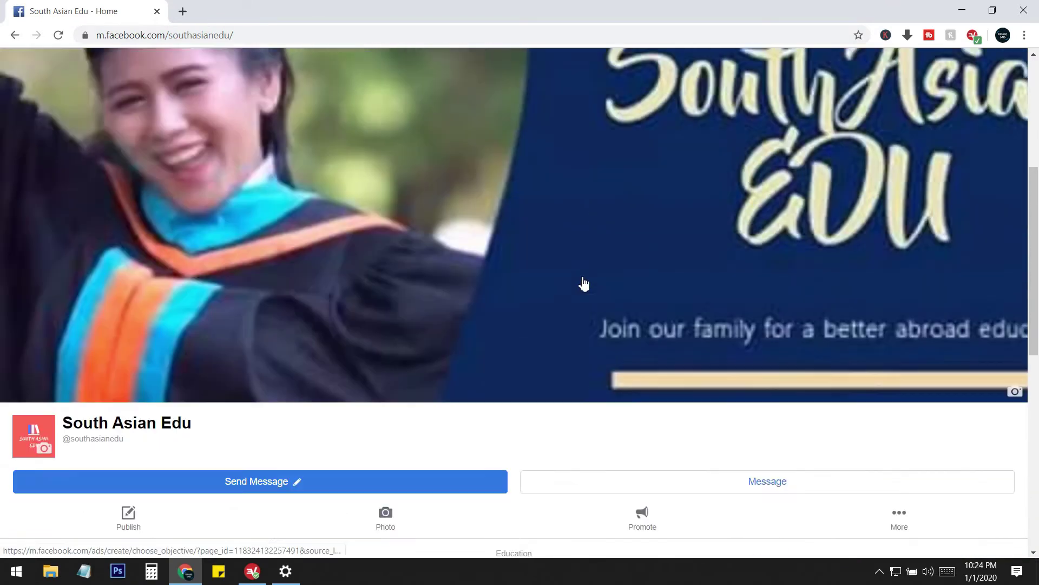
scroll(583, 282, down, 5)
scroll(583, 283, down, 4)
scroll(599, 318, up, 10)
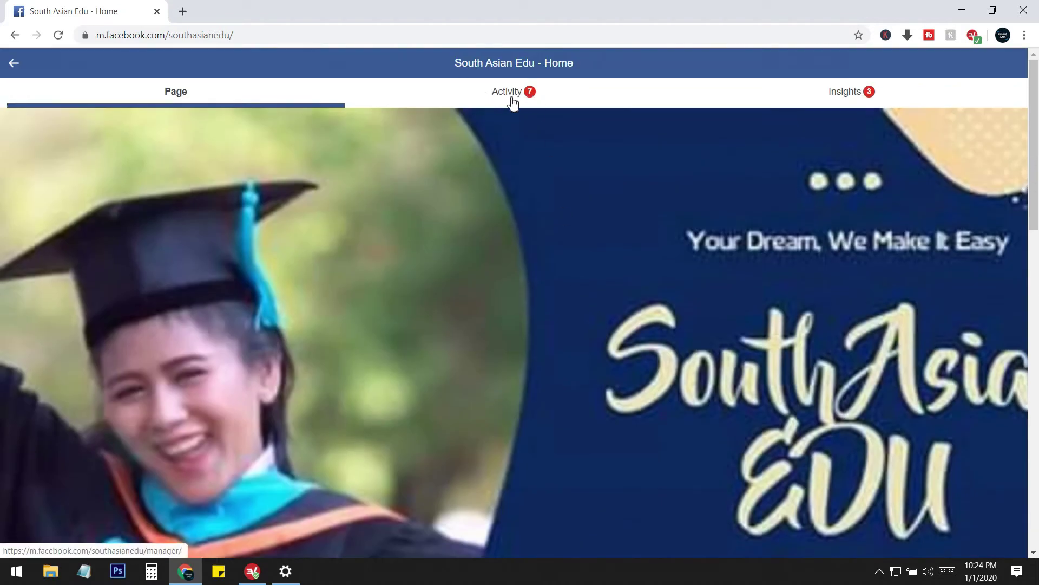
click(509, 103)
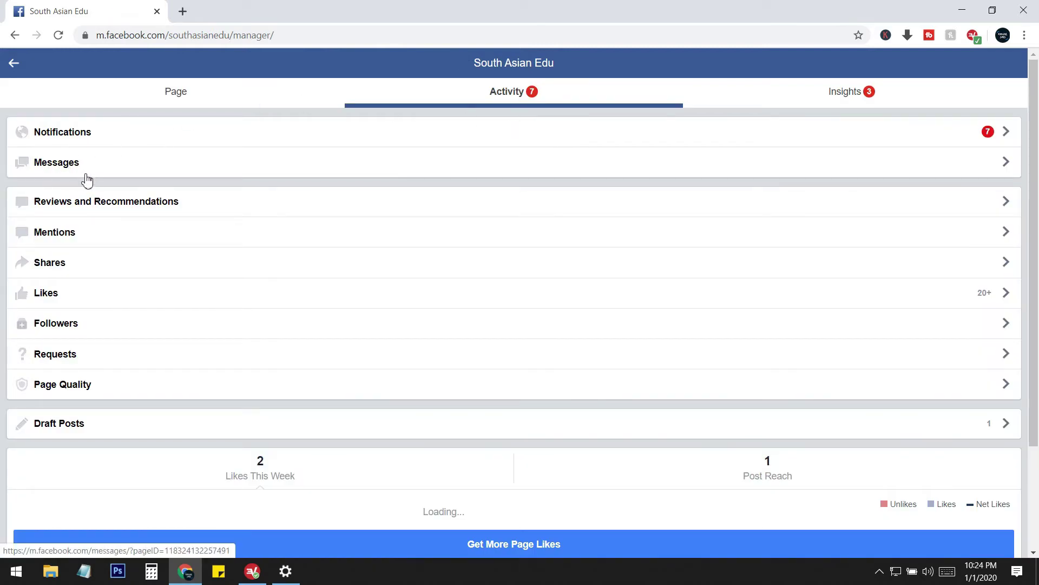
- Open Messages, load older conversations with See Older Messages…, and switch the inbox to Edit mode
click(65, 170)
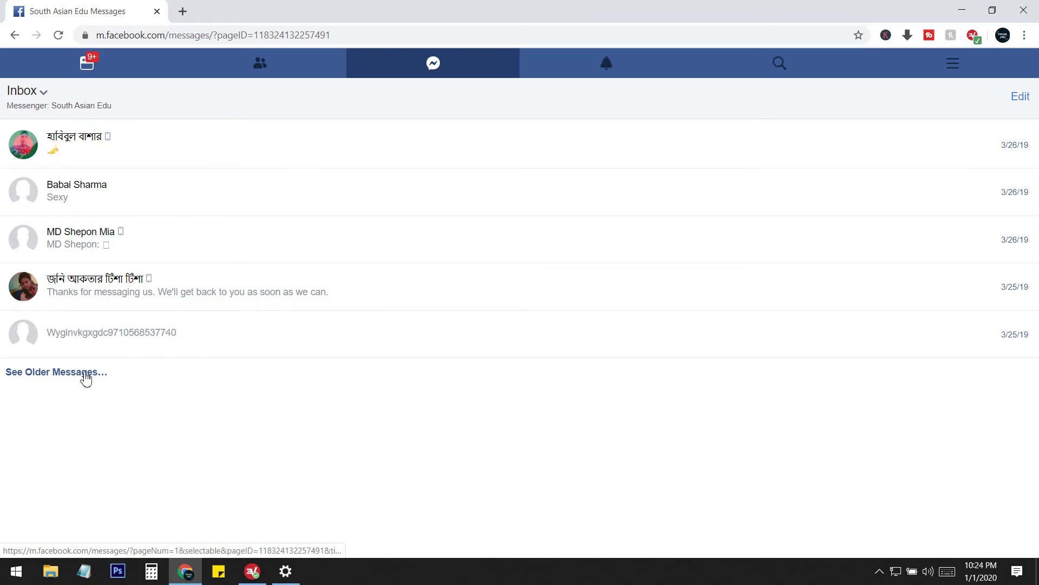
click(57, 381)
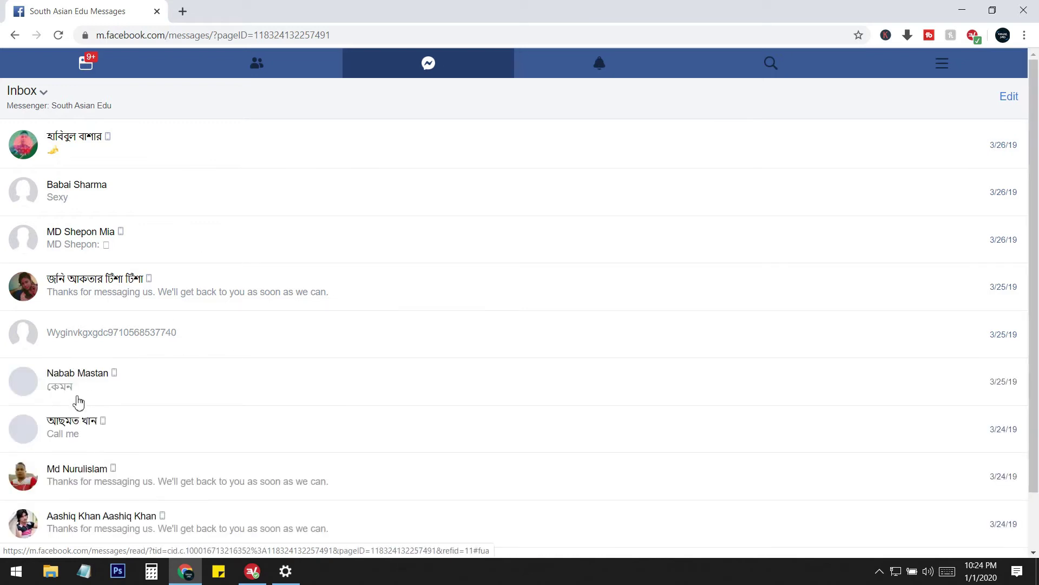
scroll(108, 296, down, 1)
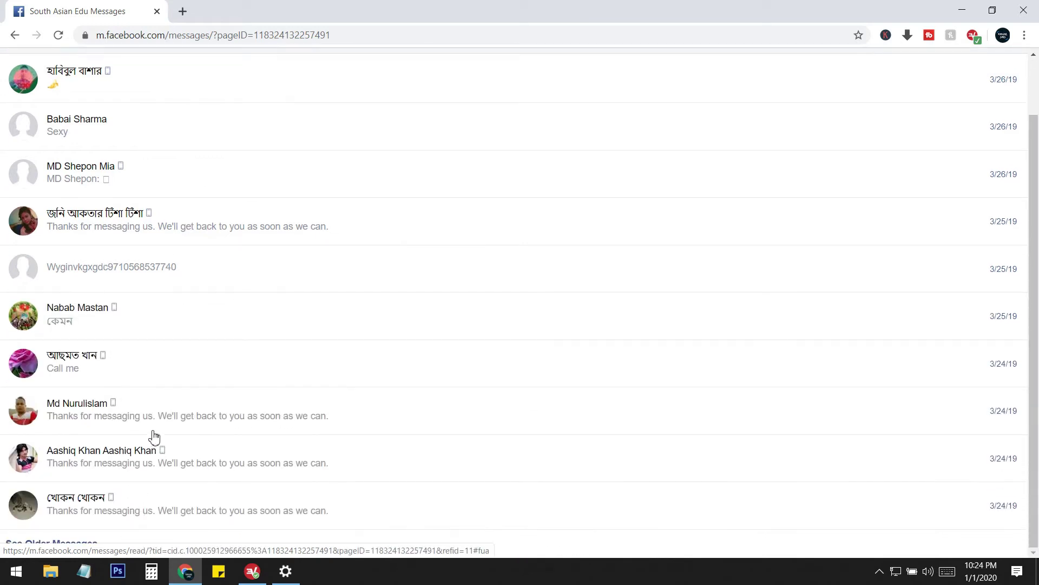
scroll(644, 151, up, 1)
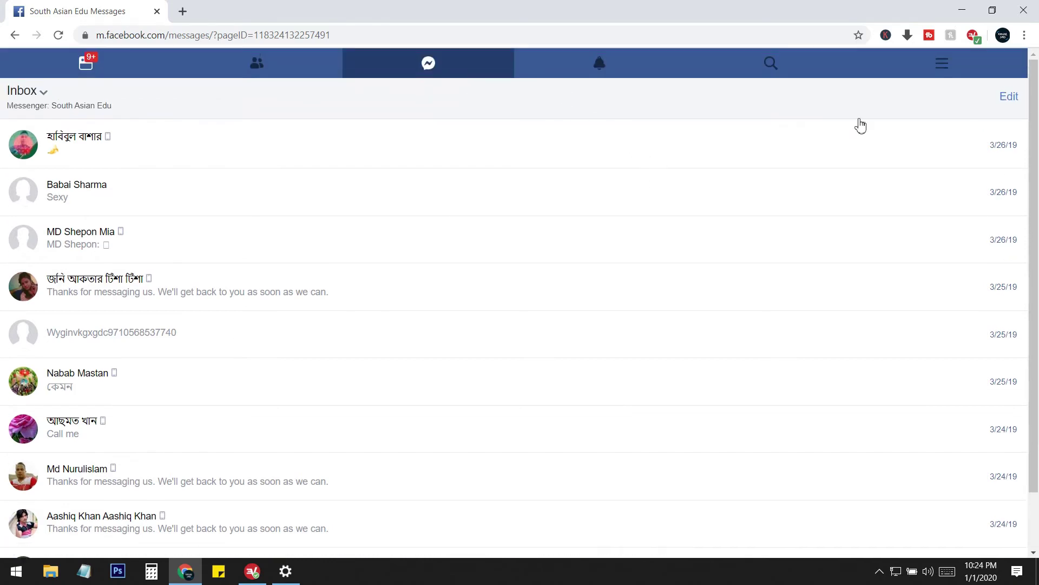
click(1010, 97)
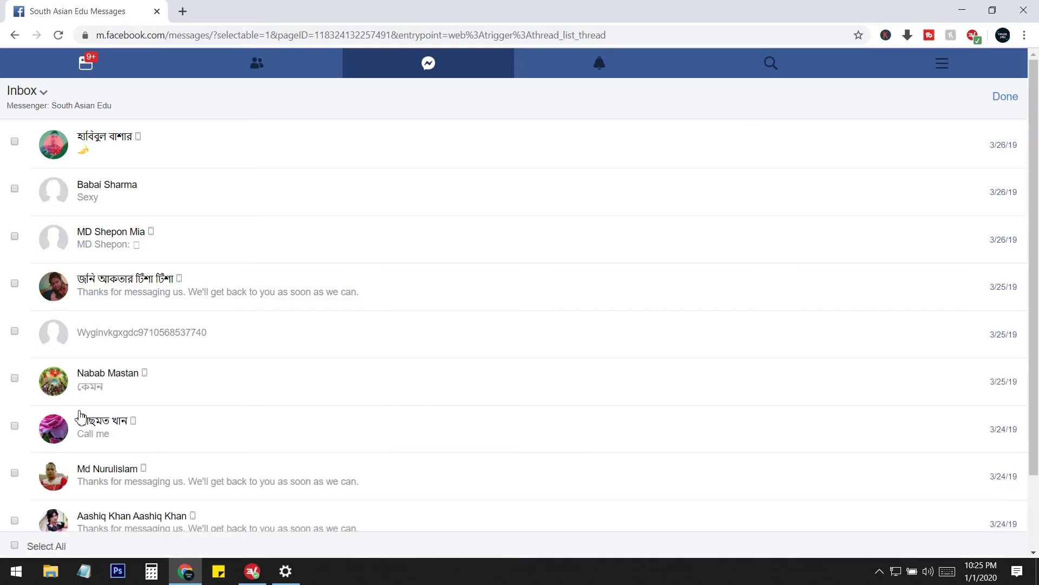
- Load several more batches of older conversations with See Older Messages…
scroll(82, 420, down, 3)
scroll(89, 480, down, 5)
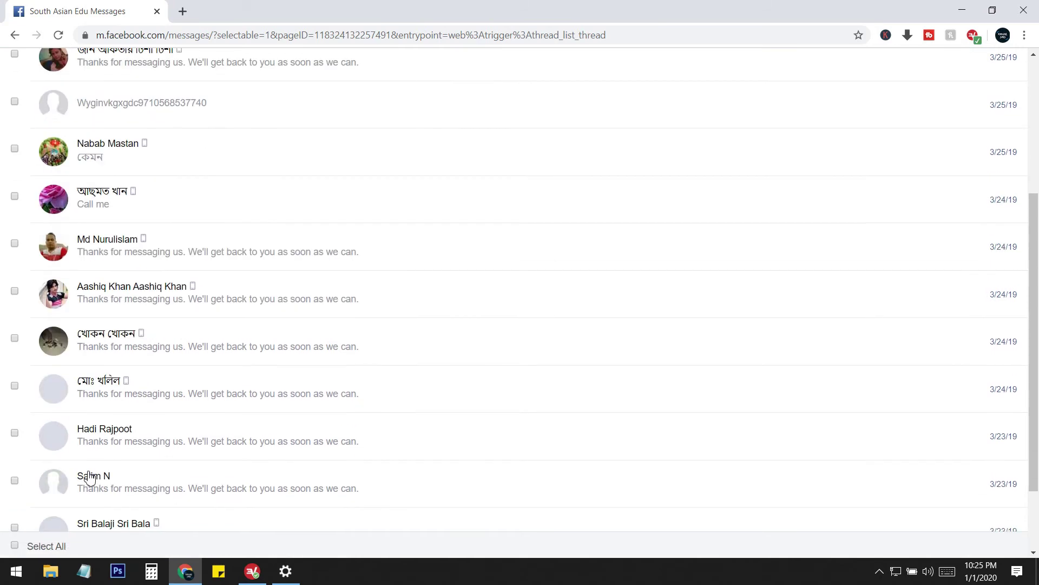
click(87, 521)
scroll(80, 494, down, 5)
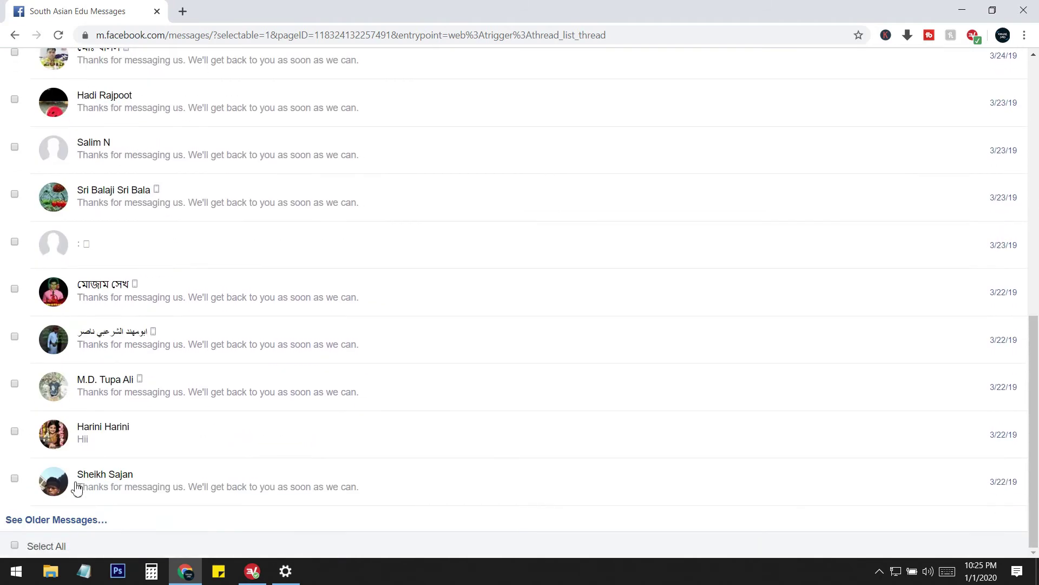
click(82, 522)
scroll(76, 510, down, 5)
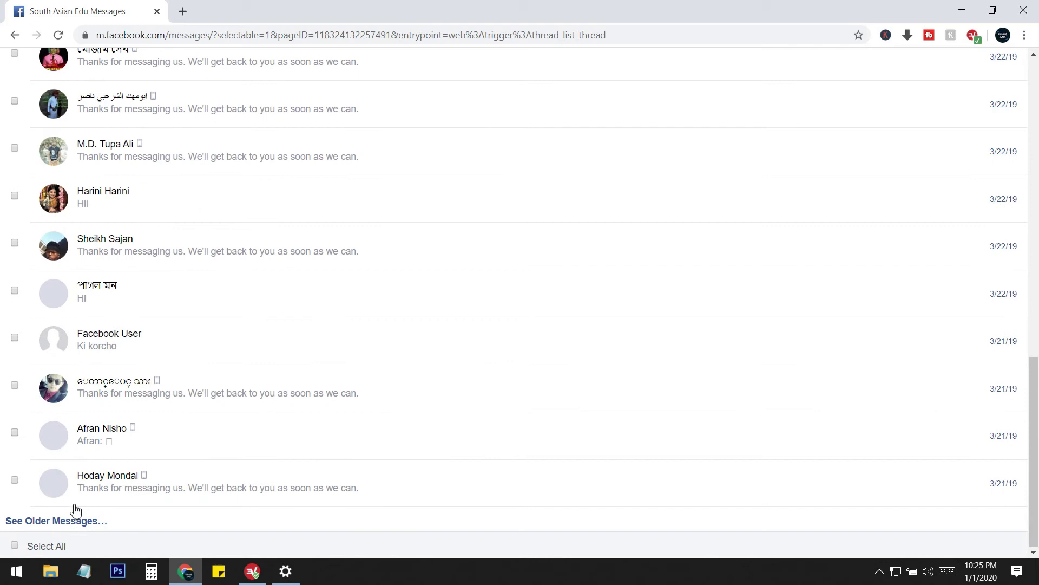
click(77, 518)
scroll(83, 509, down, 10)
click(85, 519)
scroll(86, 512, down, 5)
scroll(89, 511, down, 10)
click(85, 519)
scroll(86, 517, down, 10)
click(86, 519)
scroll(291, 433, down, 10)
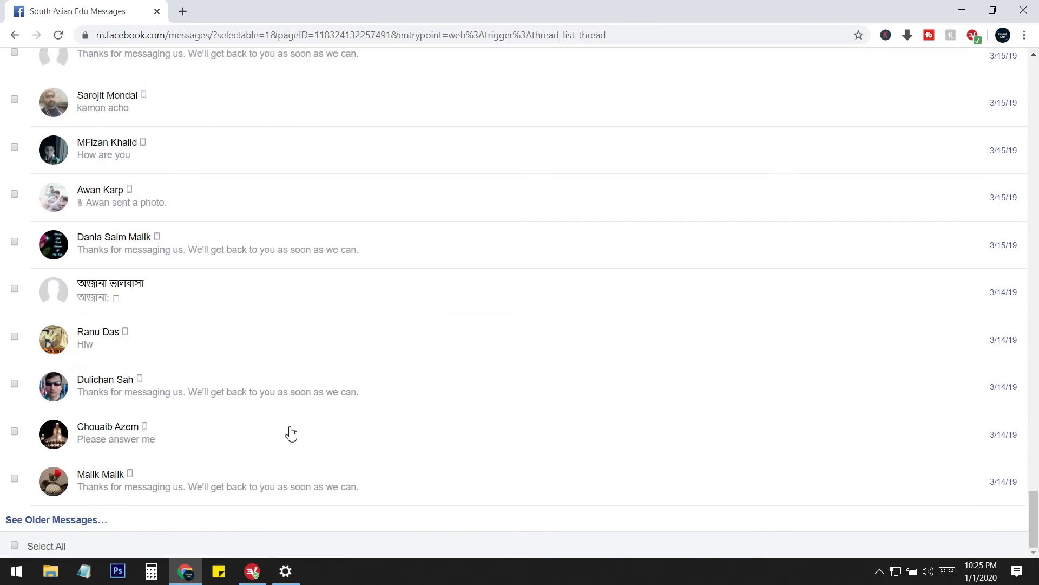
- Check the loaded list, then load another older batch back to 3/14/19
scroll(292, 433, up, 20)
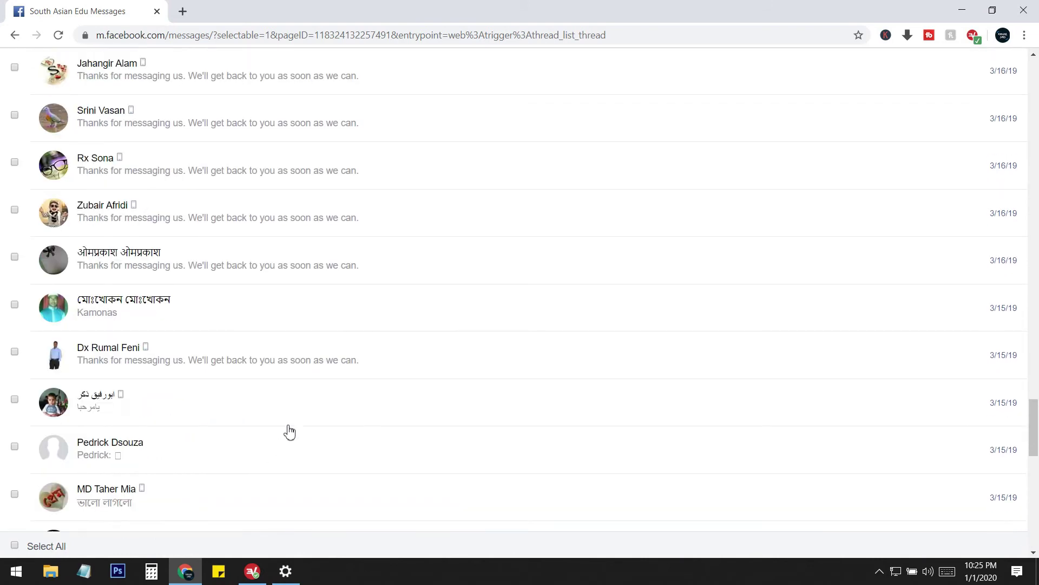
scroll(289, 432, up, 20)
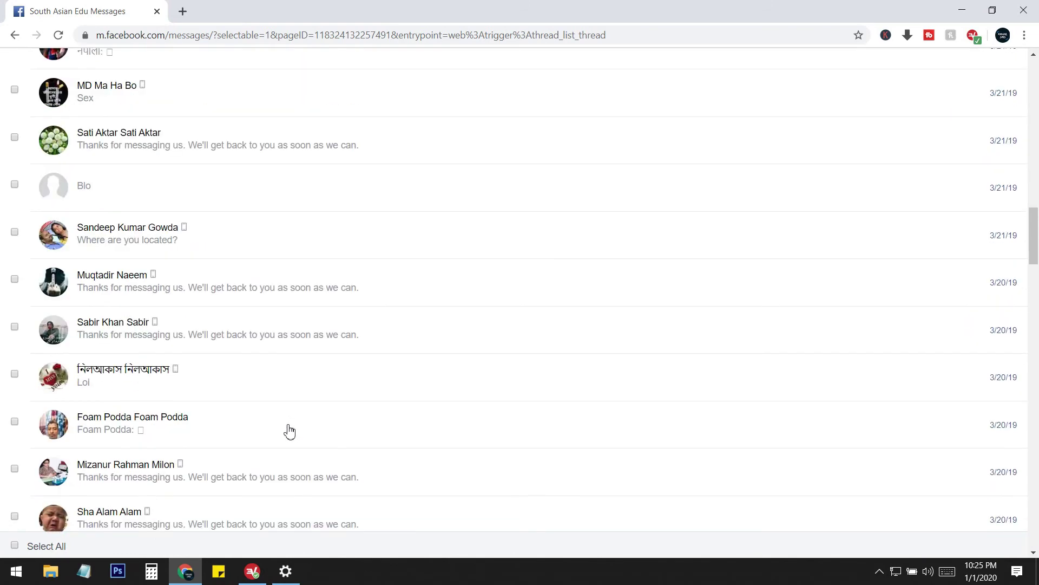
scroll(216, 397, up, 3)
scroll(227, 401, down, 8)
scroll(228, 401, up, 20)
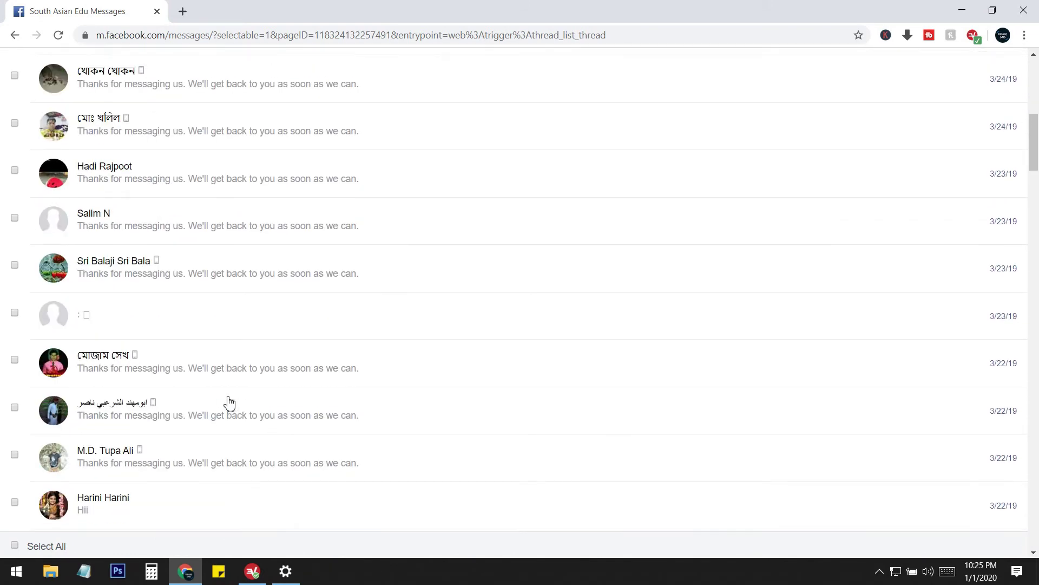
scroll(129, 327, up, 1)
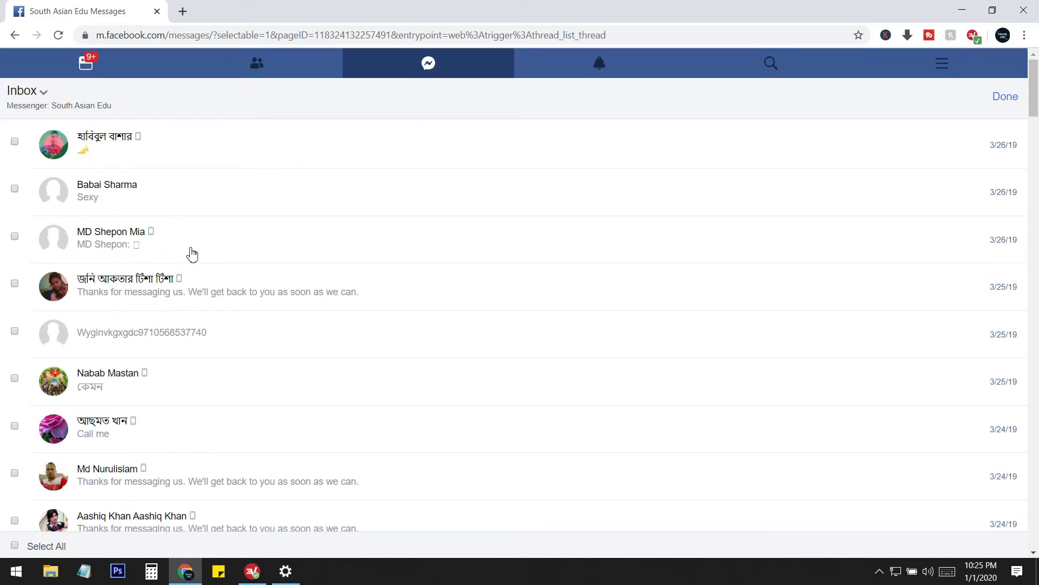
scroll(287, 408, down, 10)
drag(1034, 157, 1023, 538)
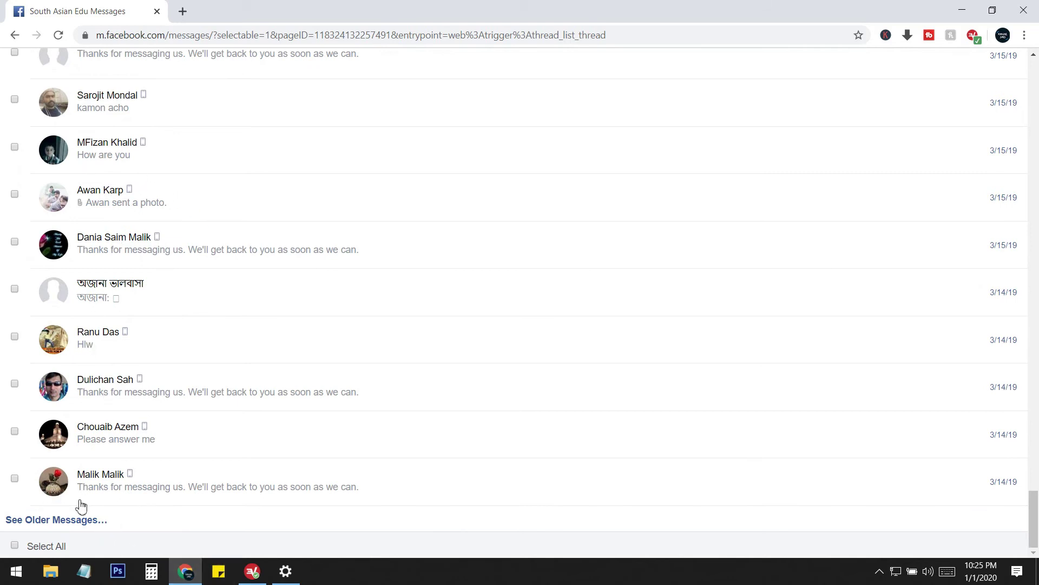
click(56, 521)
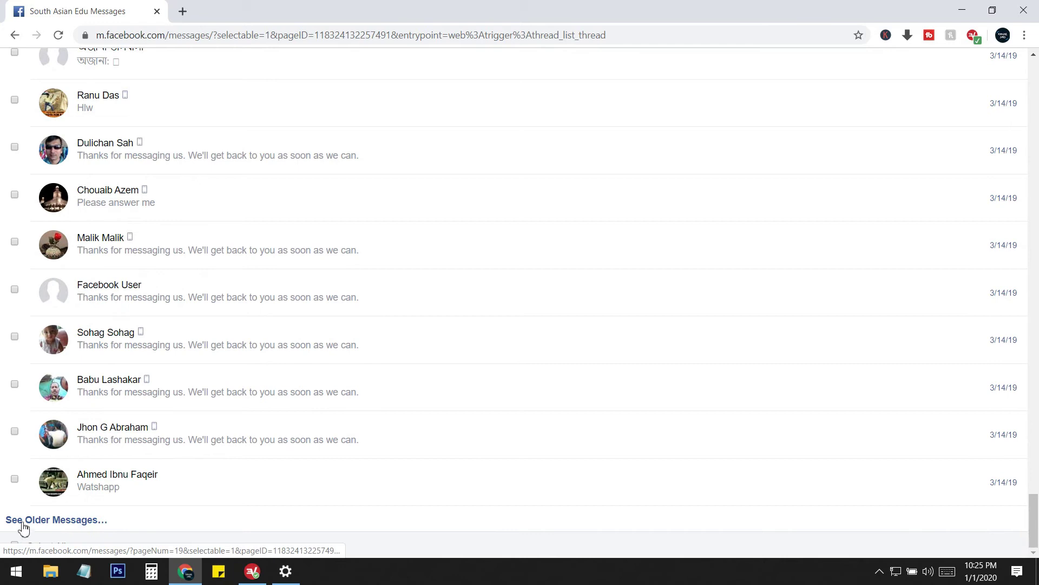
- Select All 95 conversations, choose Actions > Delete, and confirm the deletion
click(14, 545)
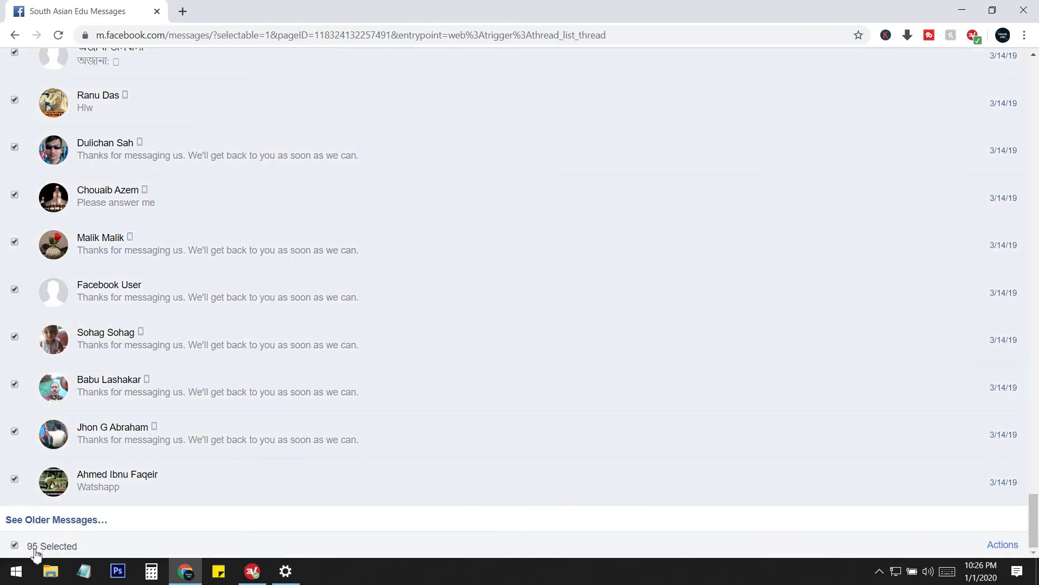
scroll(236, 420, up, 20)
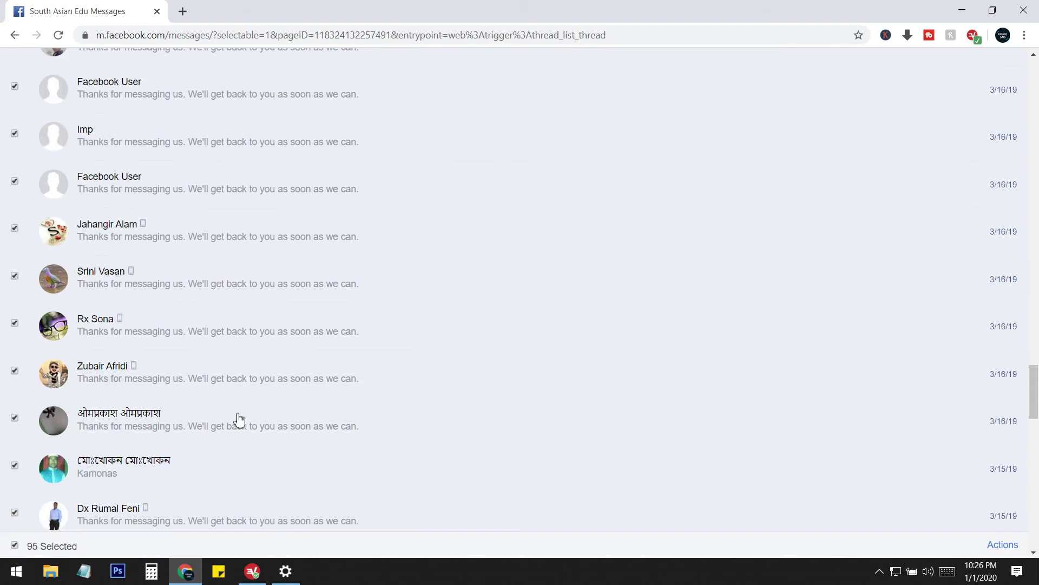
scroll(419, 397, down, 20)
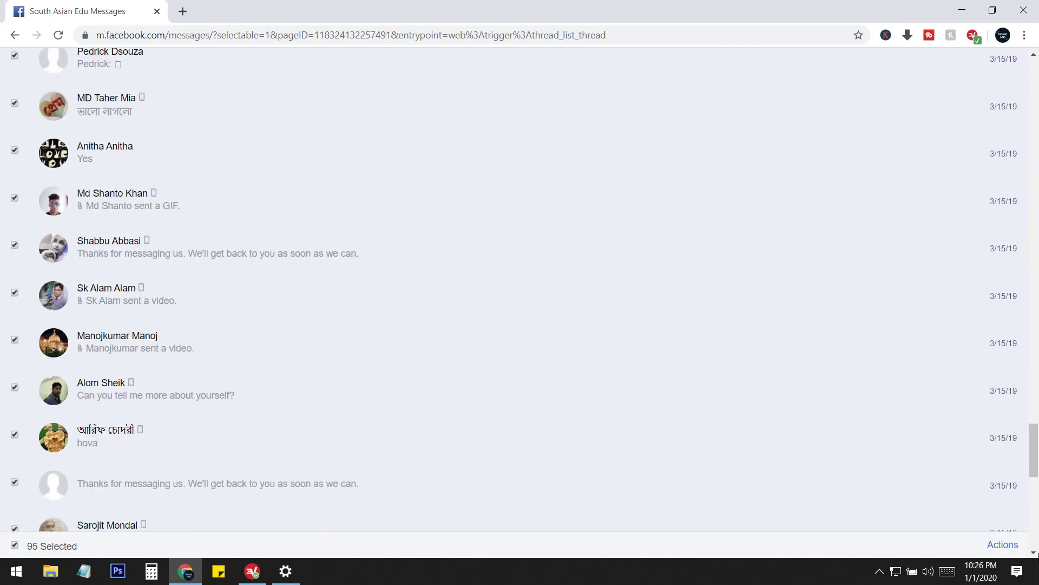
click(1006, 551)
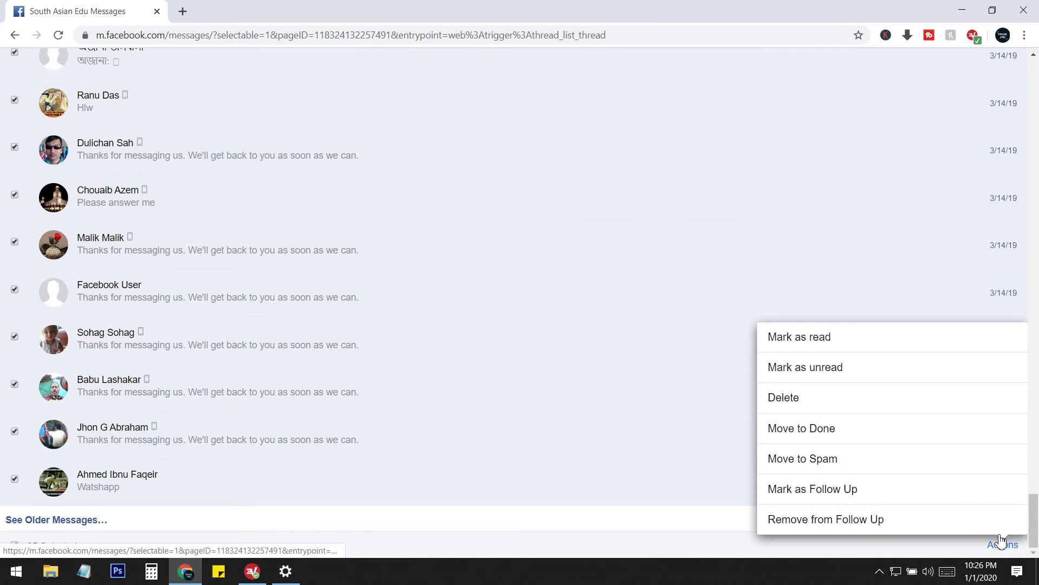
click(787, 399)
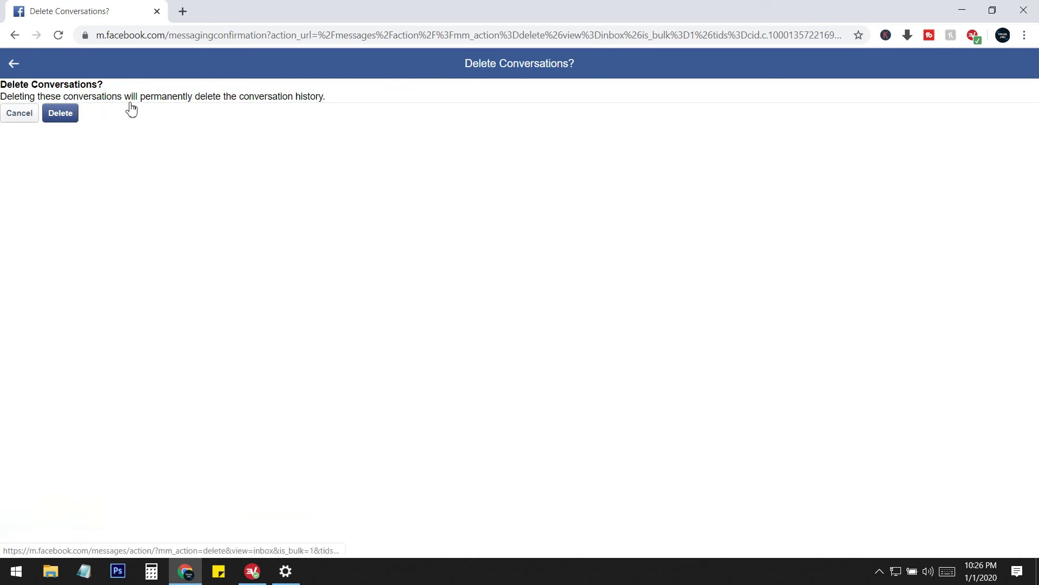
click(60, 115)
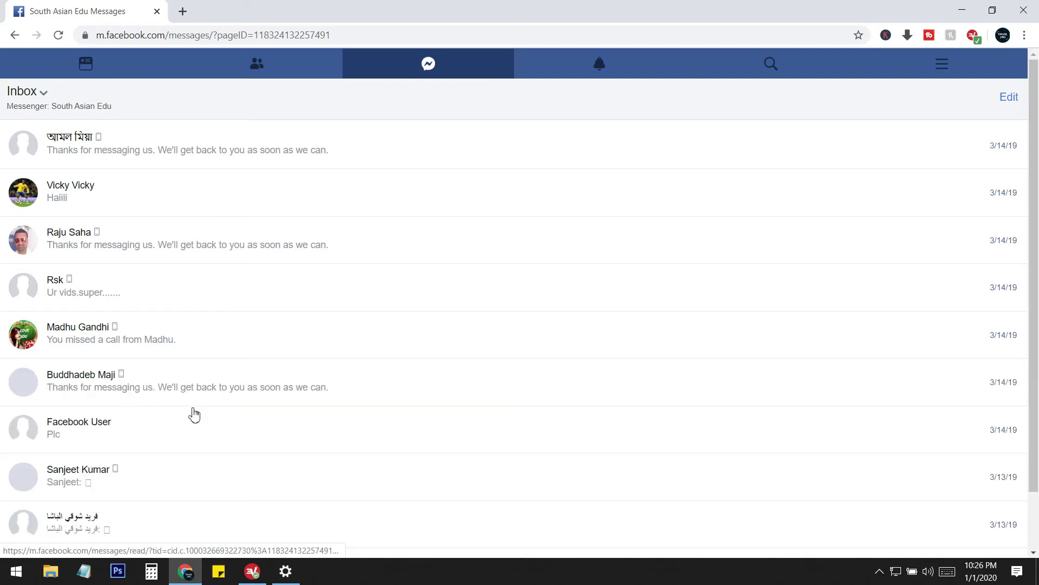
- Turn on Edit mode again and load older 3/13/19 conversations
click(1009, 98)
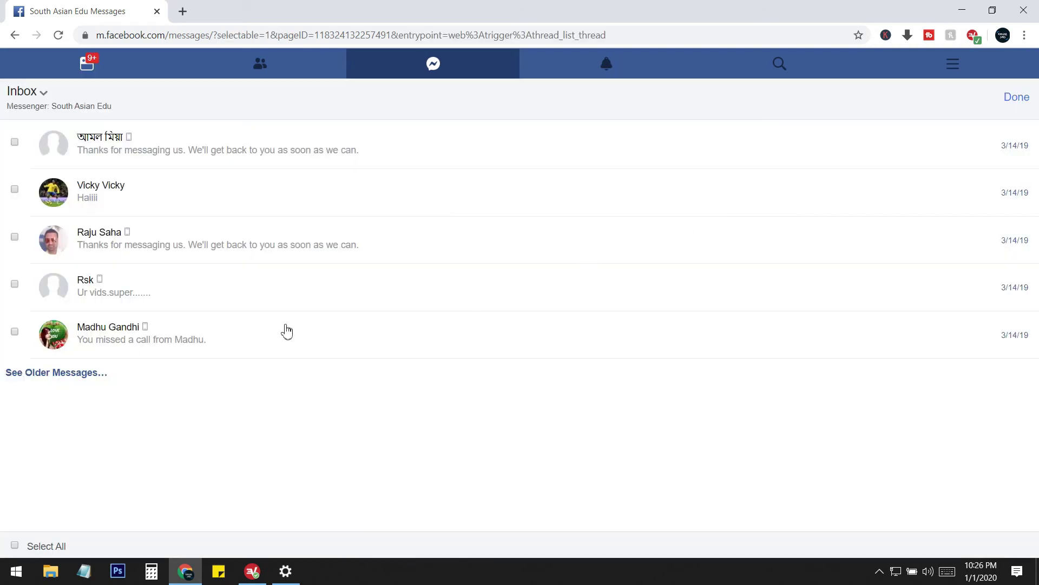
click(78, 374)
scroll(134, 394, down, 2)
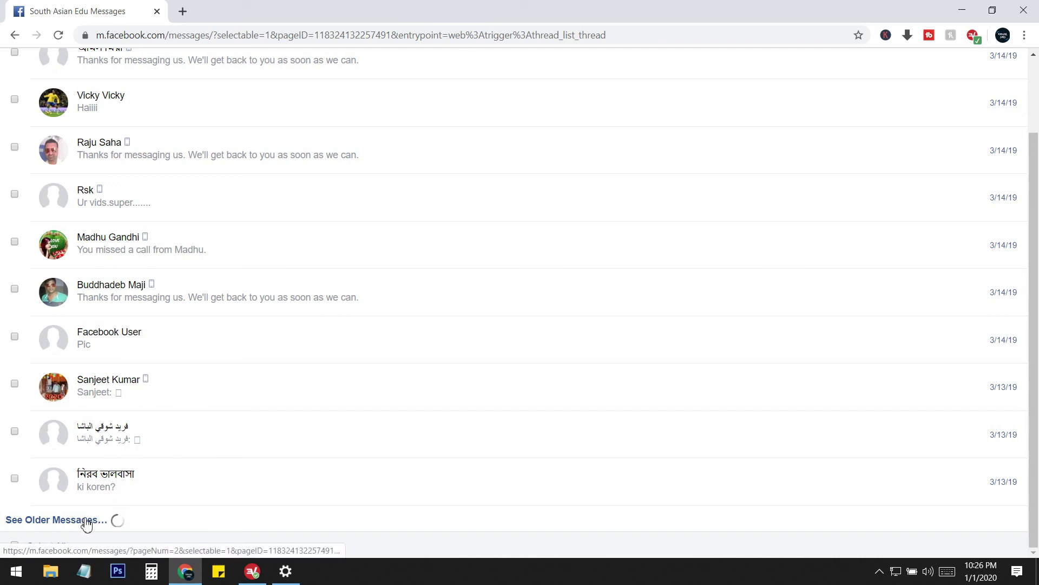
scroll(81, 525, down, 4)
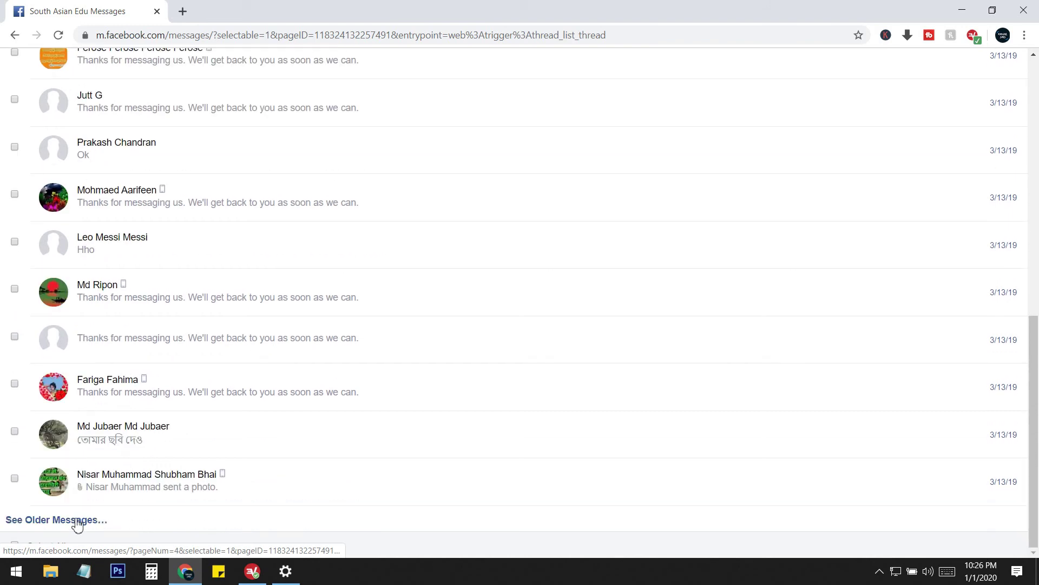
scroll(131, 509, up, 7)
scroll(116, 492, down, 7)
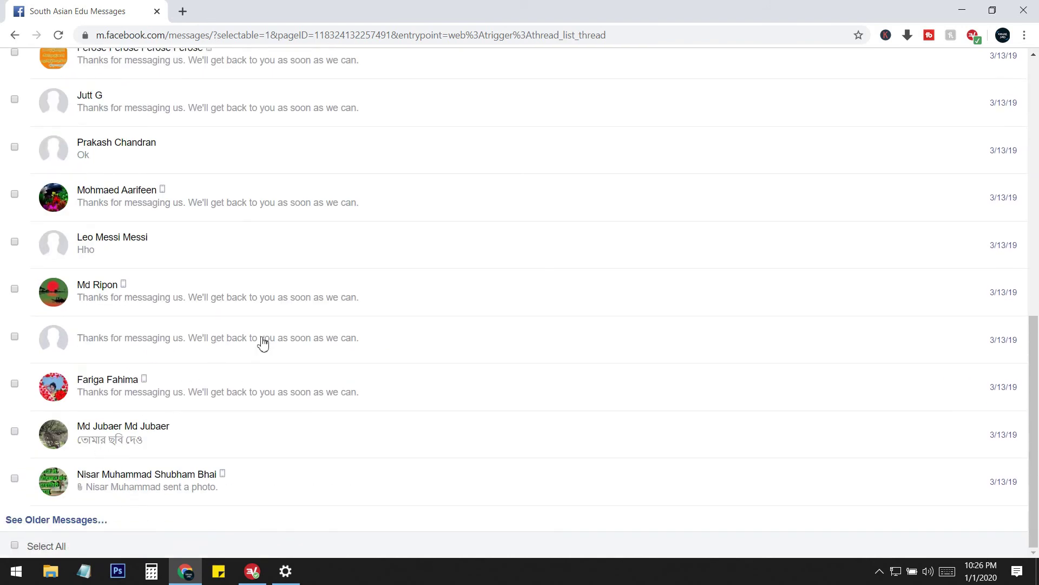
- Check Select All for the 20 loaded conversations and view the Actions menu
click(16, 546)
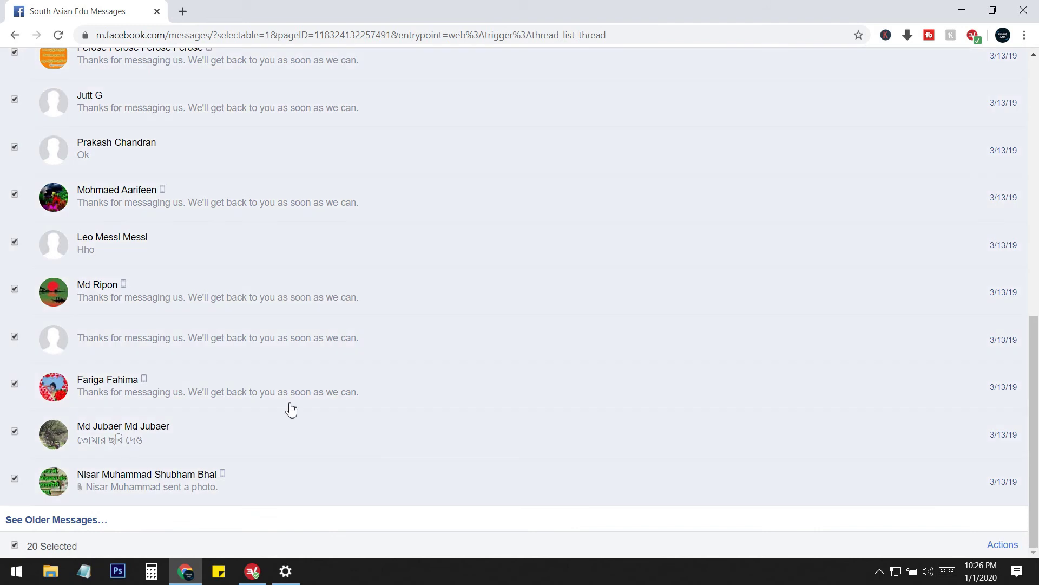
click(1002, 544)
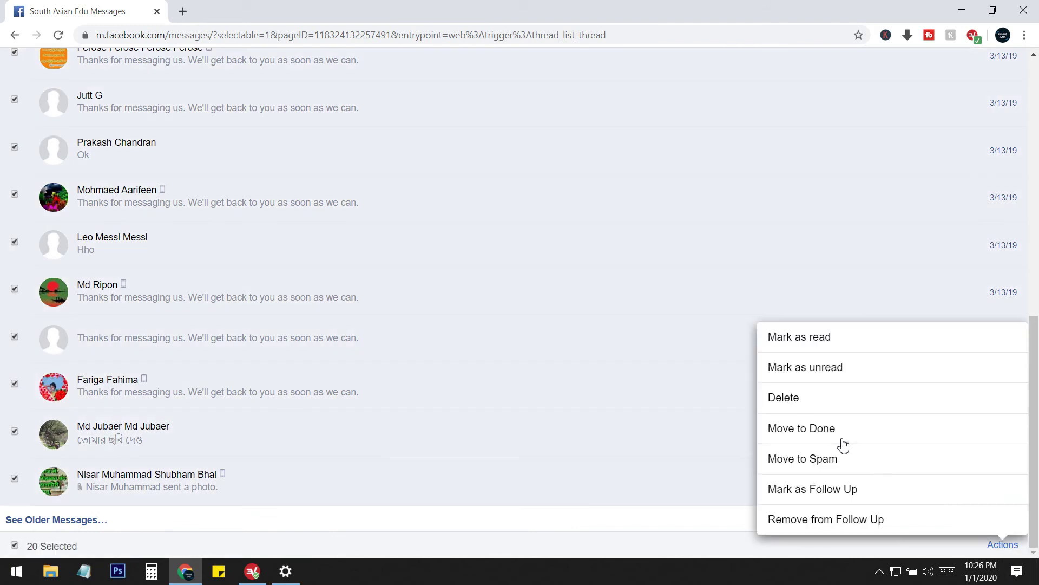
scroll(573, 339, up, 10)
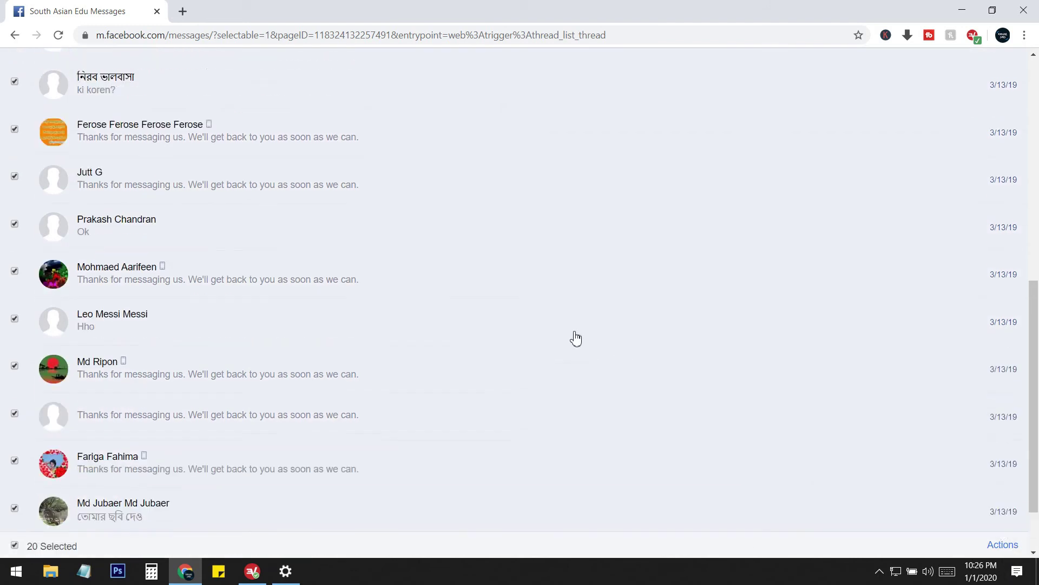